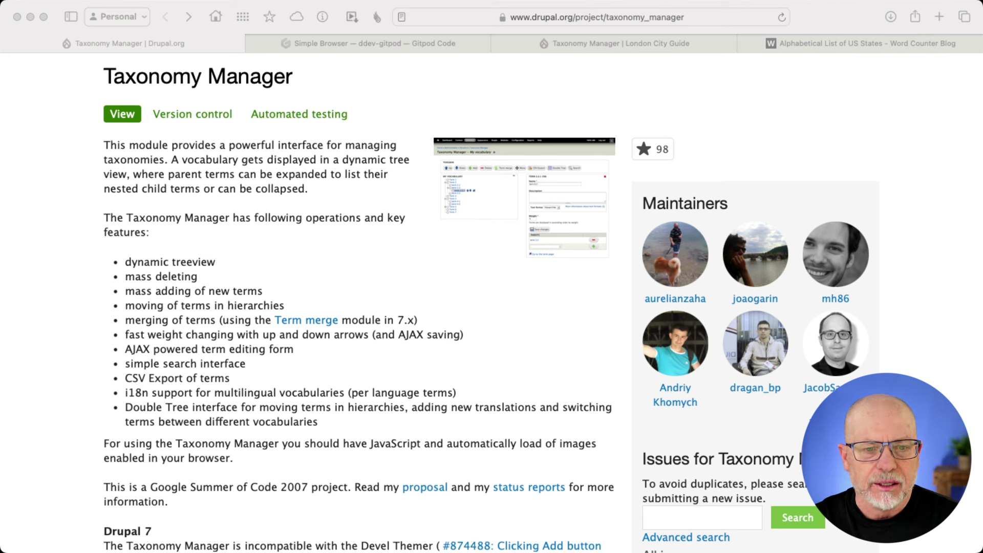
Return to the Drupal admin tab and start a new vocabulary
scroll(491, 302, down, 4)
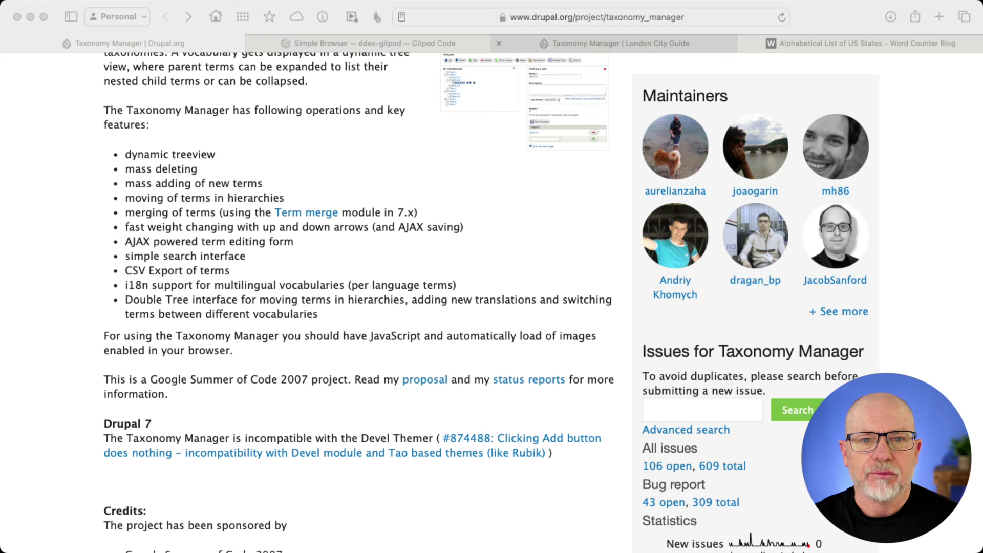
click(557, 44)
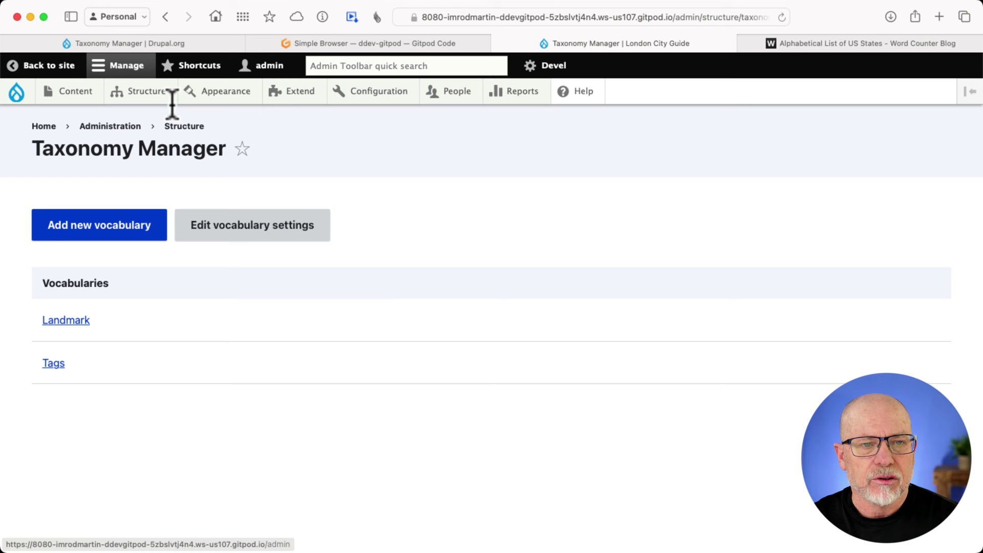
mouse_move(144, 91)
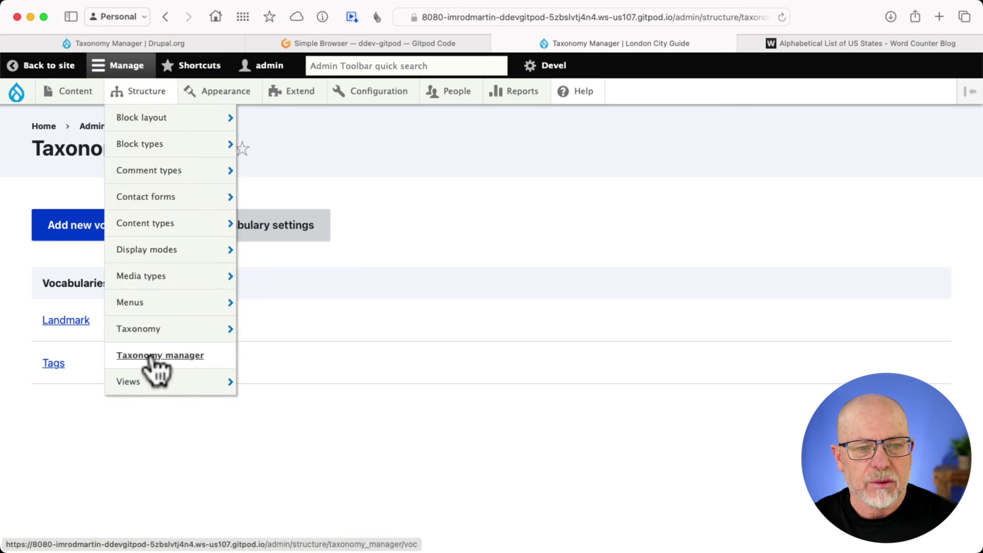
click(90, 229)
Name the new vocabulary 'US States' and save it
click(90, 229)
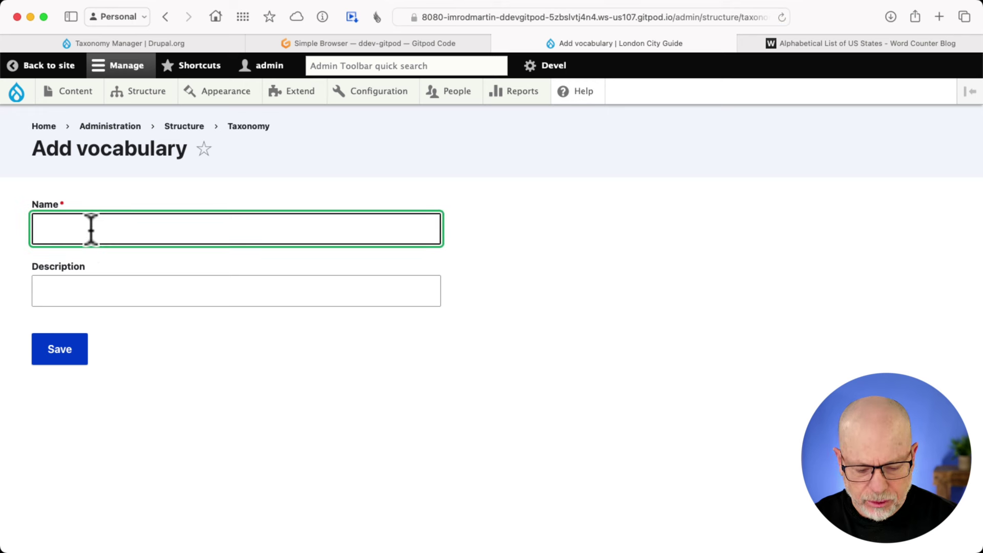
text(uS s)
key(BackSpace)
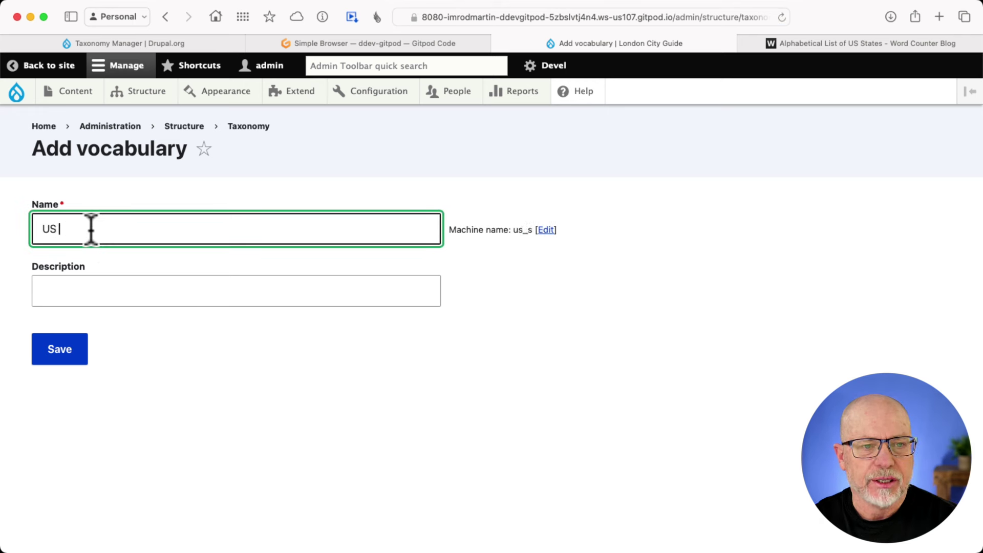
text(States)
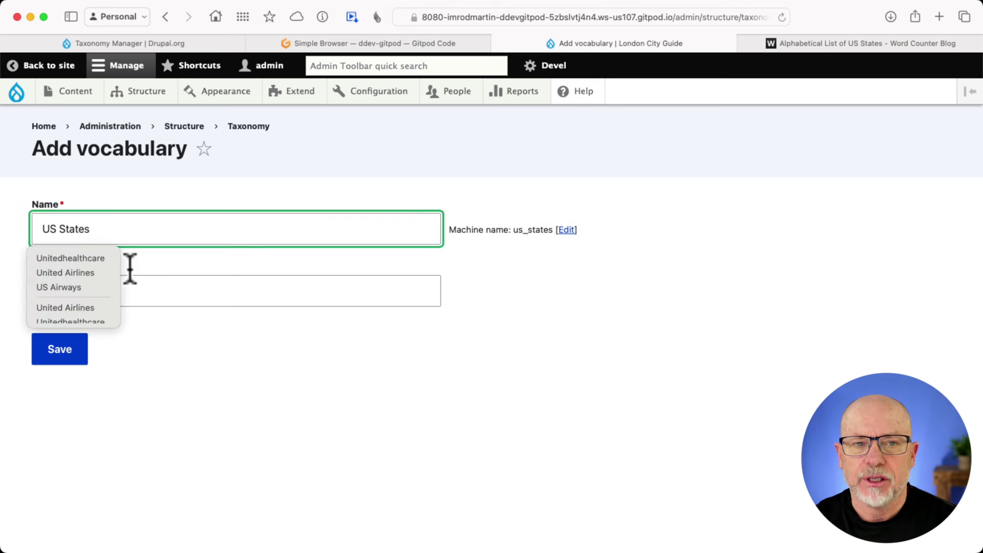
click(176, 335)
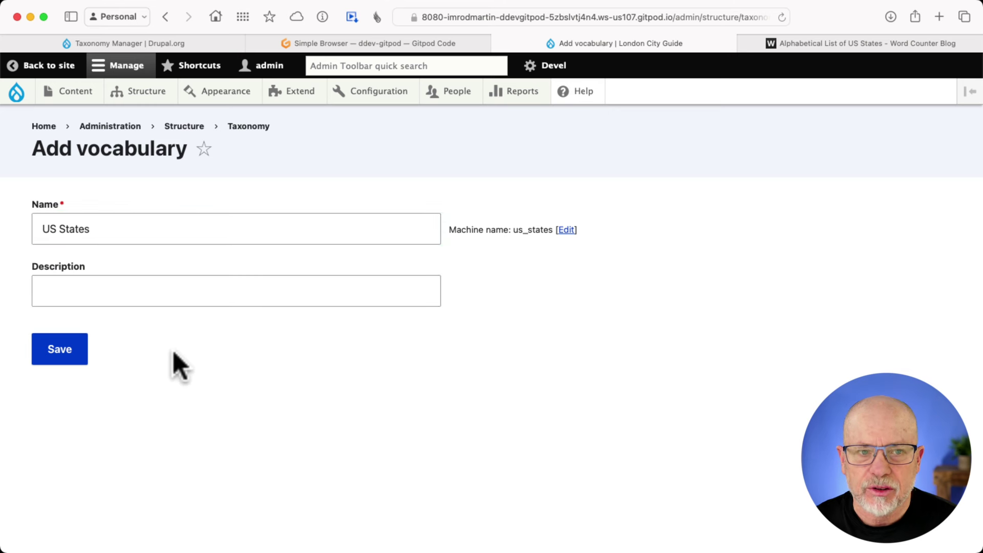
click(58, 348)
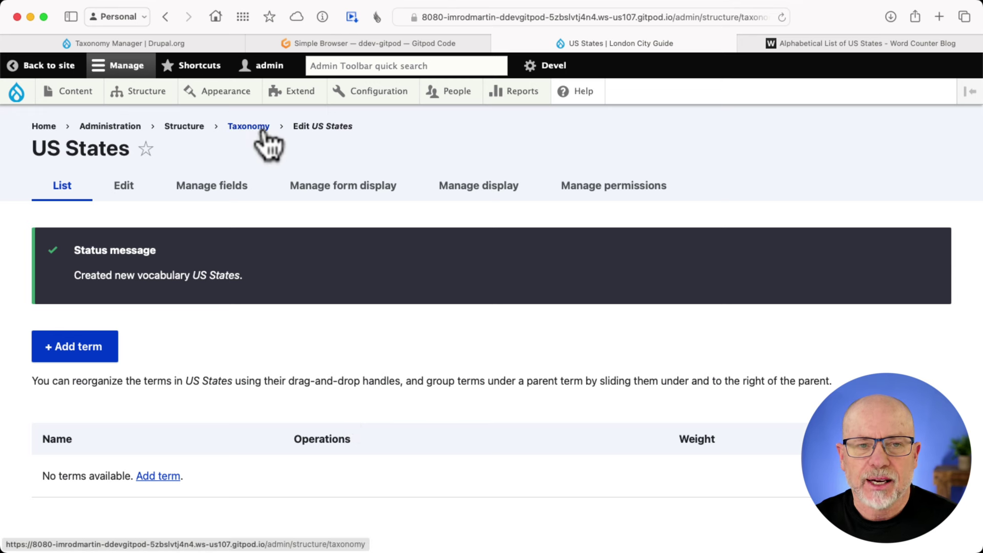
Open the US States vocabulary in Taxonomy Manager and scroll to its Terms box
mouse_move(156, 102)
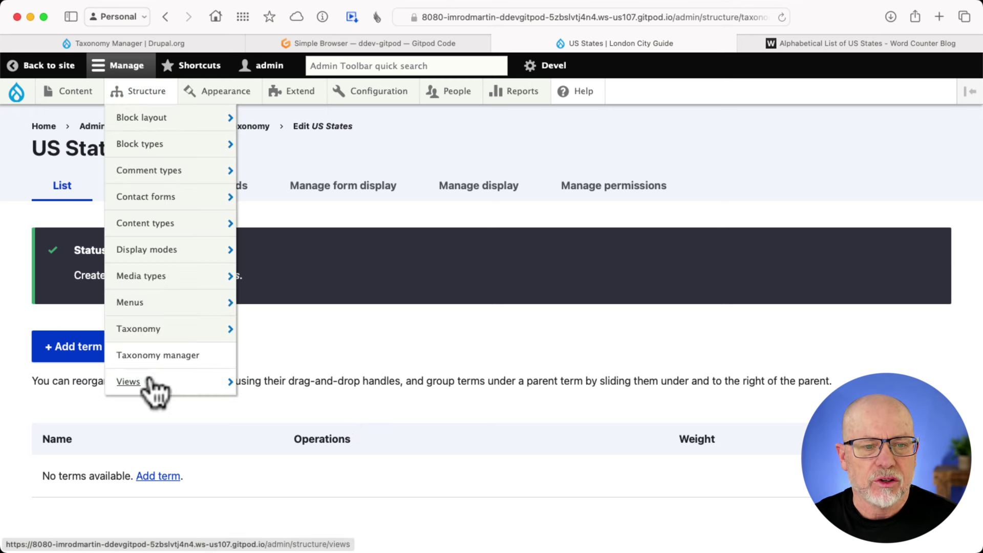
click(149, 358)
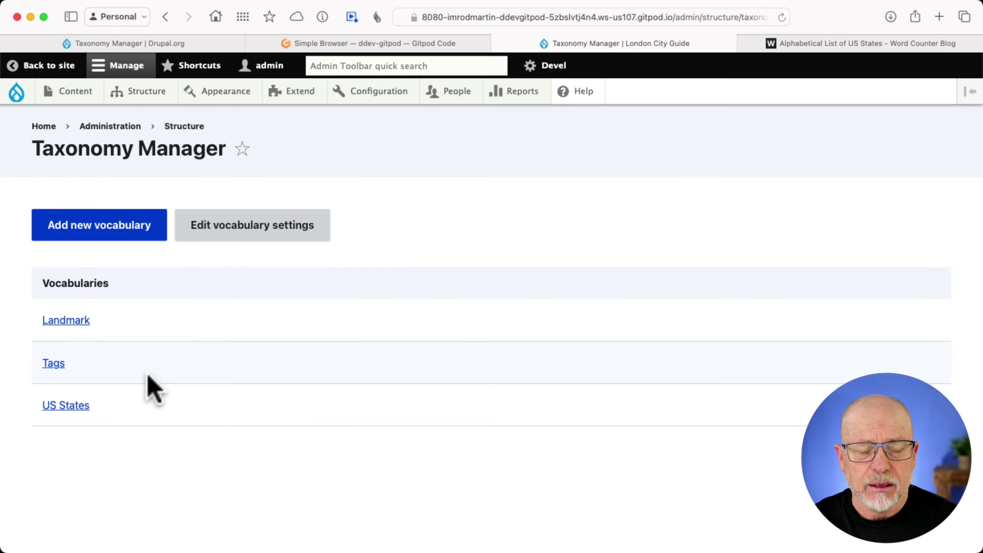
click(63, 404)
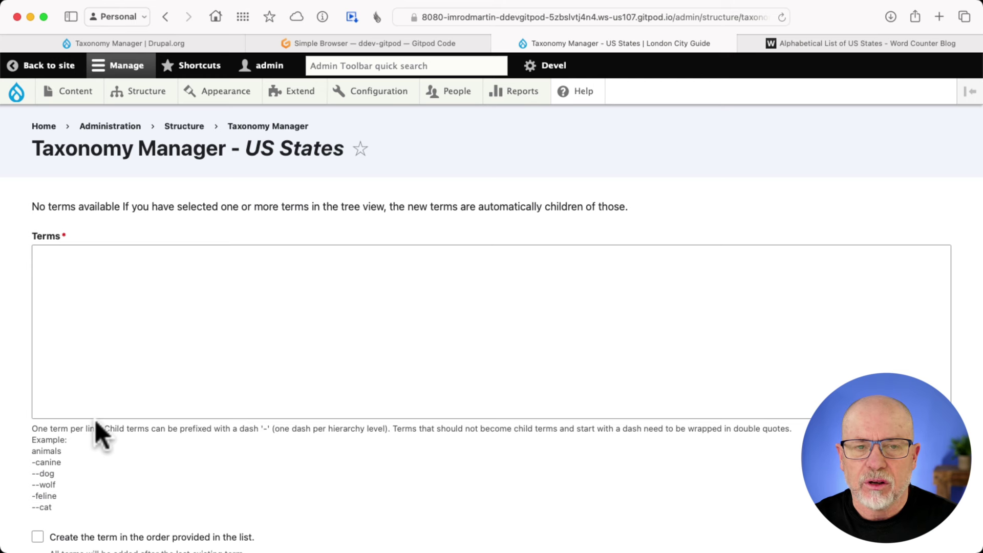
scroll(95, 422, down, 3)
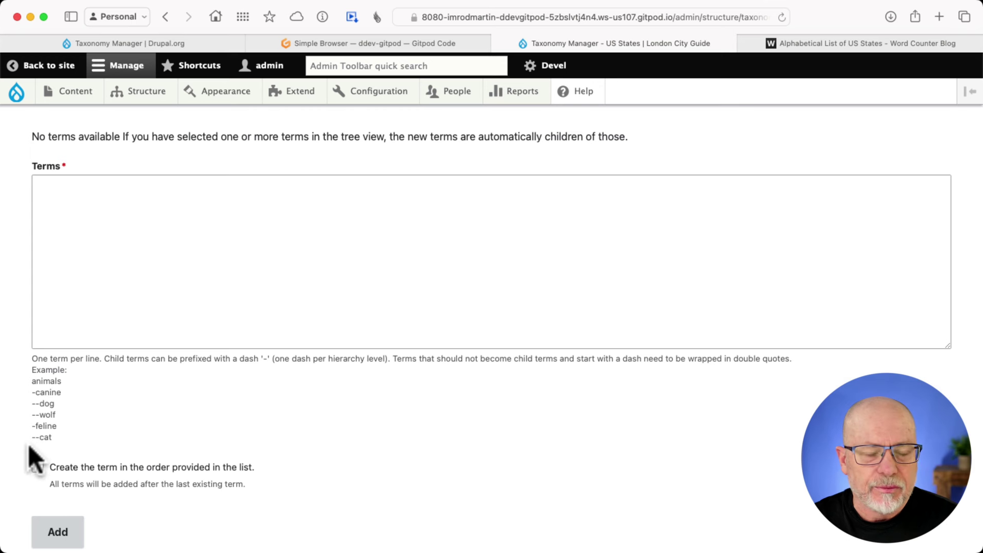
Paste the 50-state list into Terms, remove the trailing blank line, keep the order, and add them
key(ctrl+Tab)
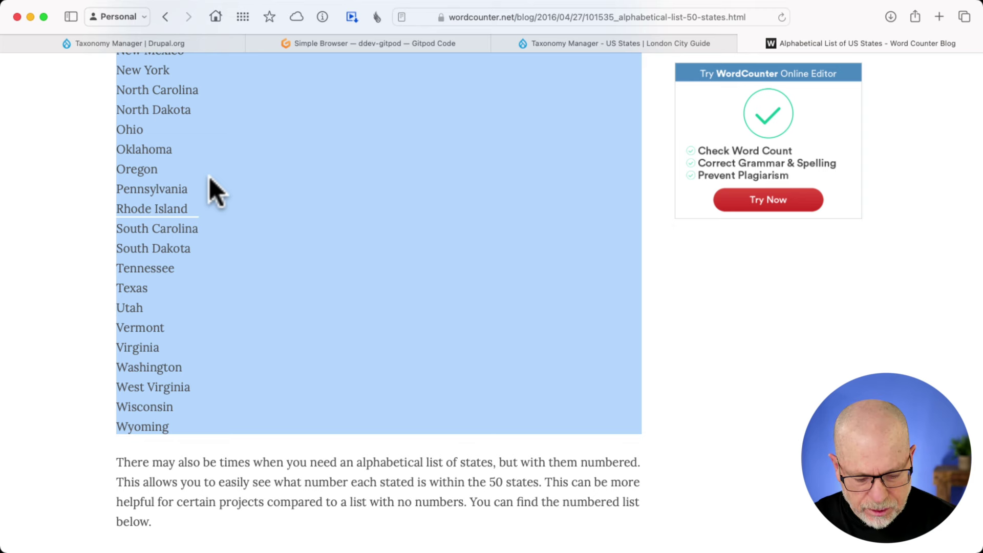
click(542, 43)
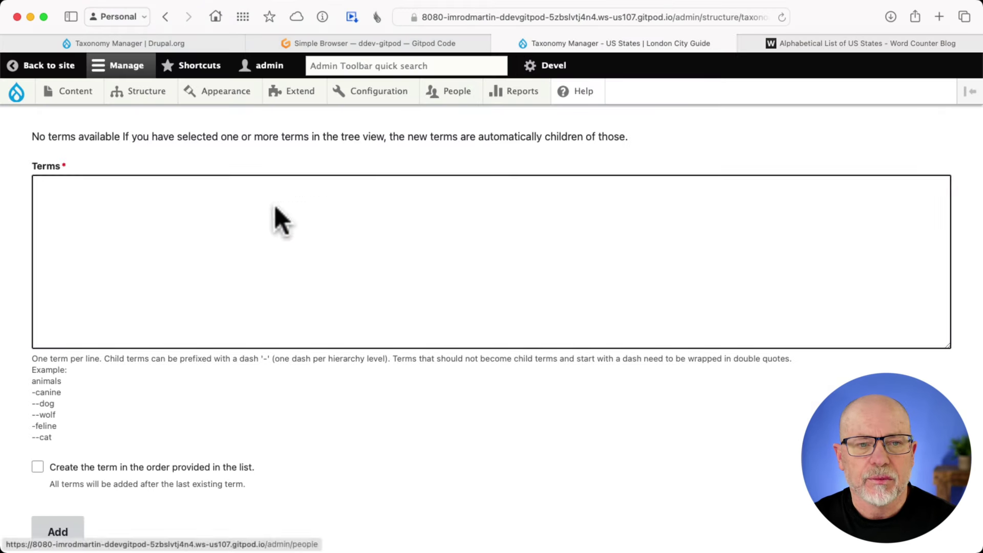
click(275, 207)
key(super+v)
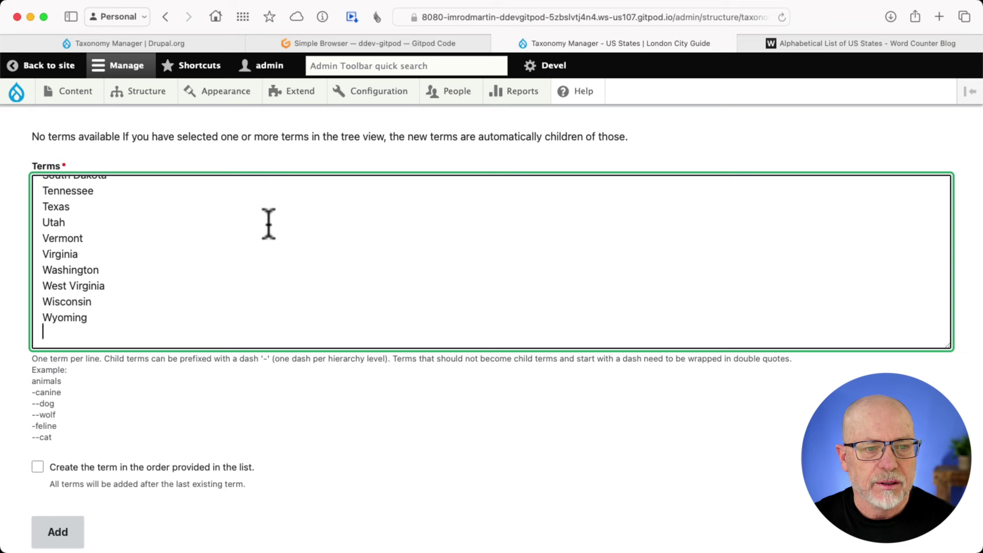
key(BackSpace)
scroll(254, 329, down, 2)
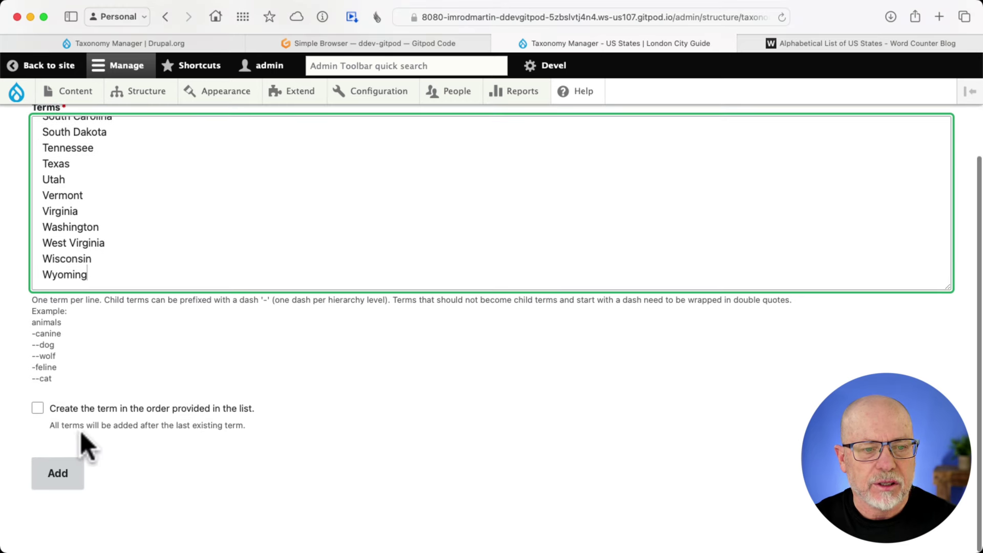
click(36, 408)
click(56, 480)
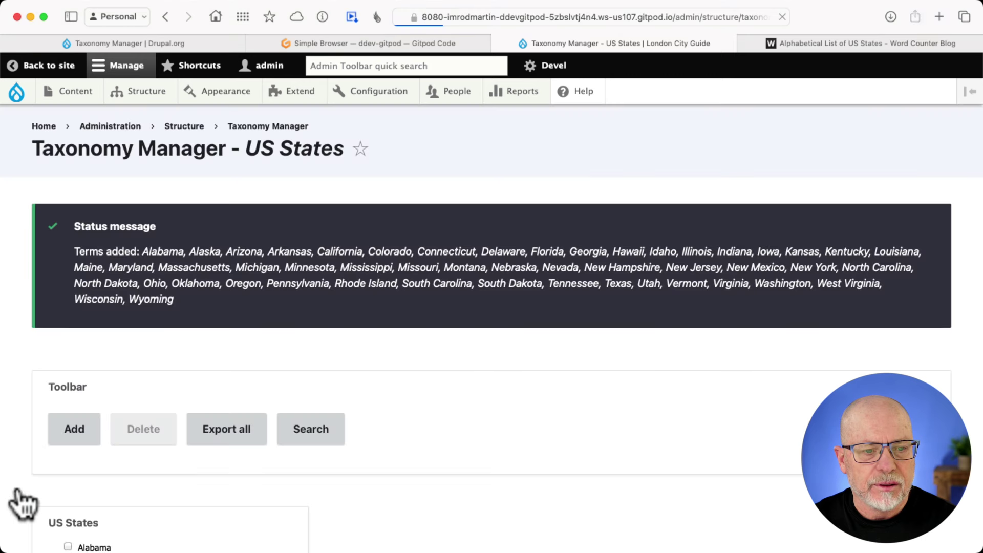
Scroll down the US States term tree to review the added states
scroll(20, 504, down, 9)
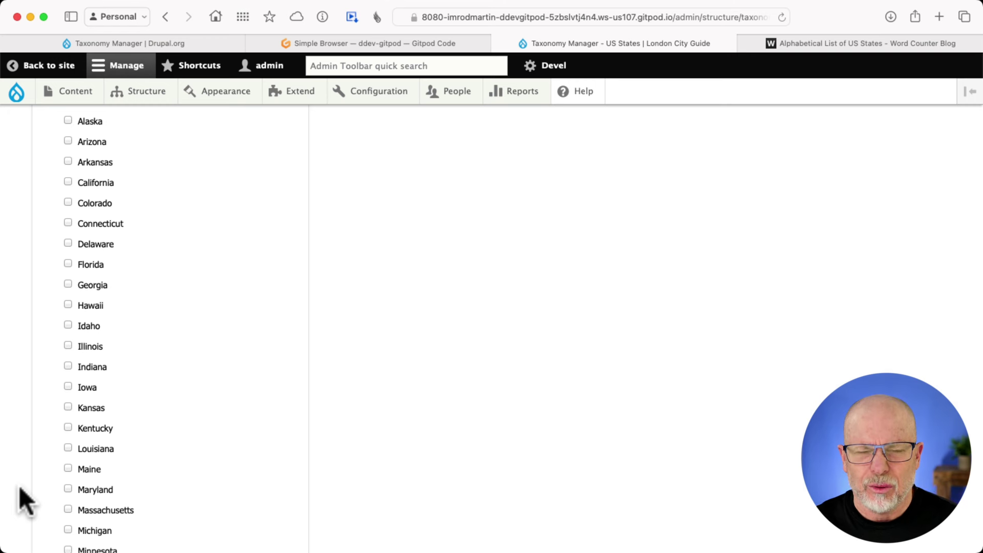
Show the core US States term list from Structure > Taxonomy and scroll through it
mouse_move(139, 97)
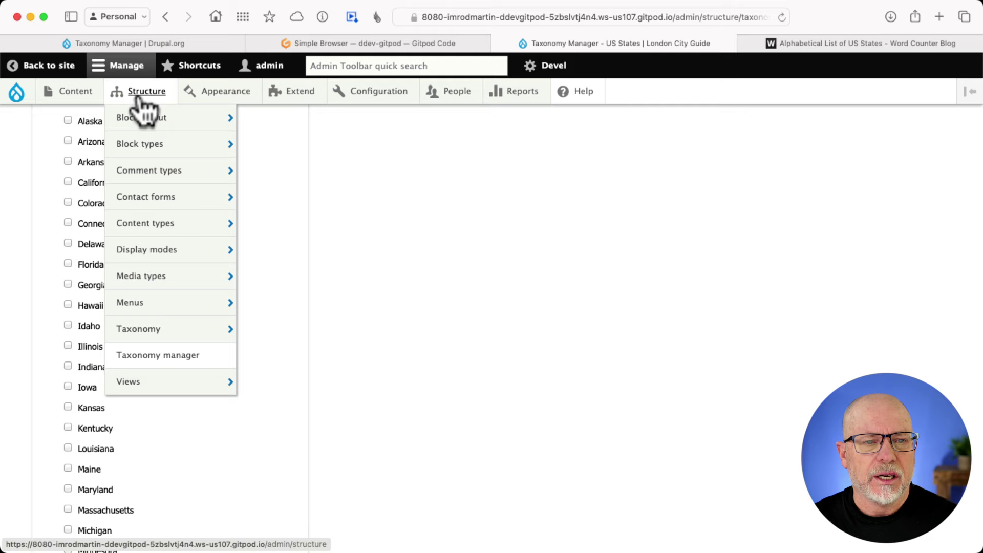
click(133, 330)
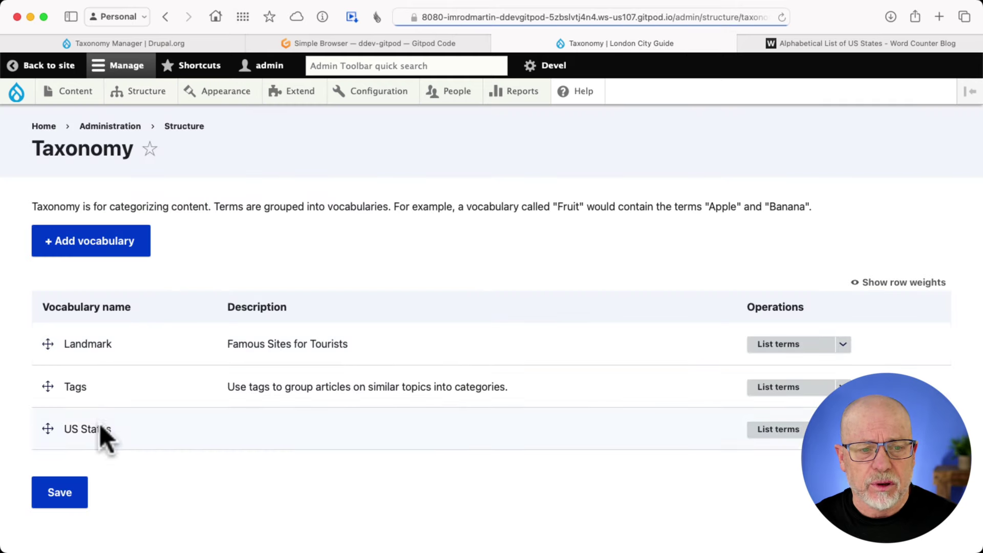
click(773, 429)
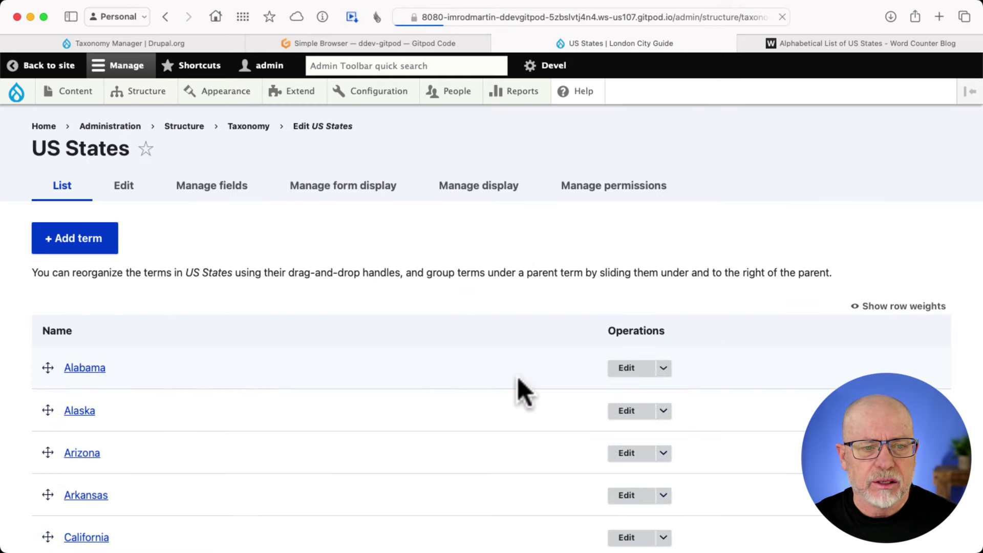
scroll(519, 389, down, 5)
scroll(517, 379, down, 20)
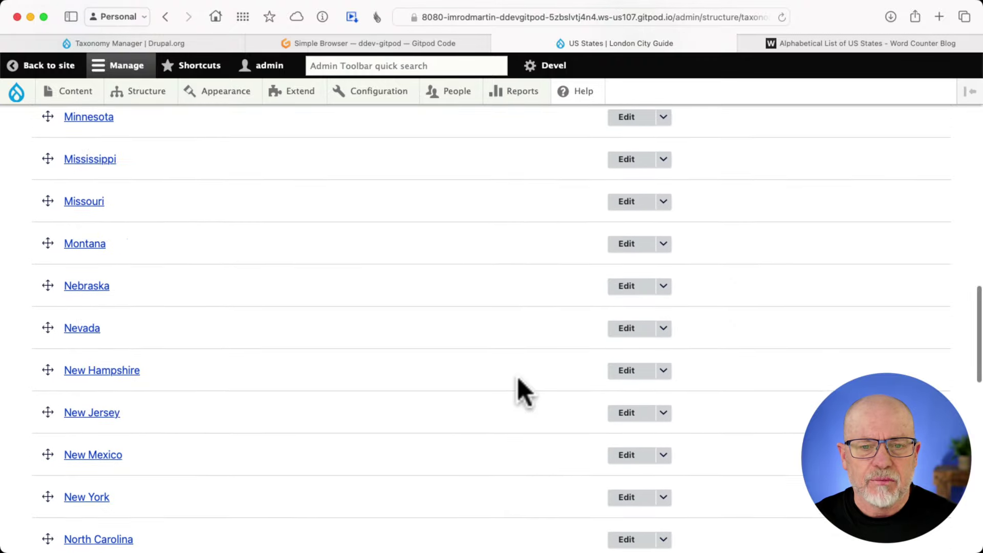
scroll(518, 380, up, 20)
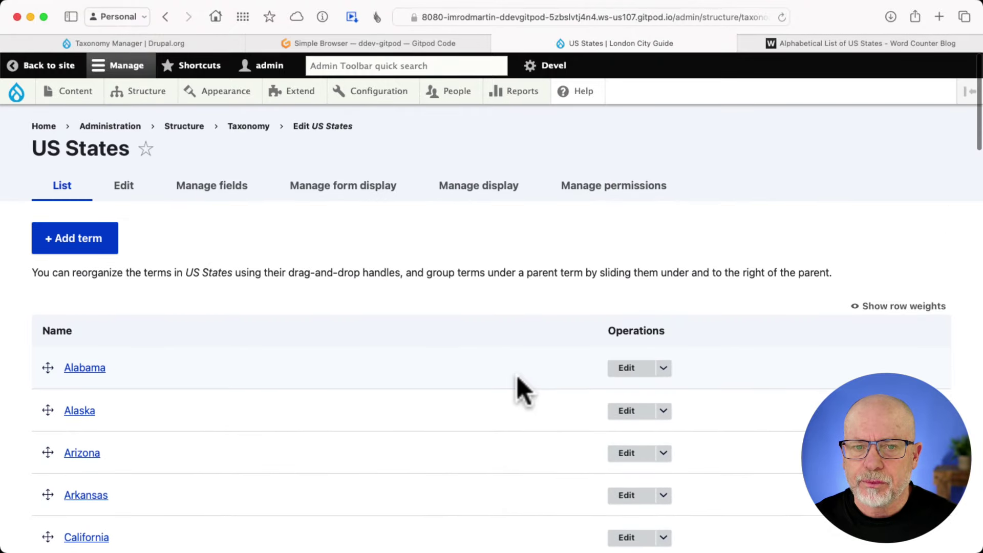
Export all US States terms as plain text in Taxonomy Manager, then close the export dialog
mouse_move(154, 100)
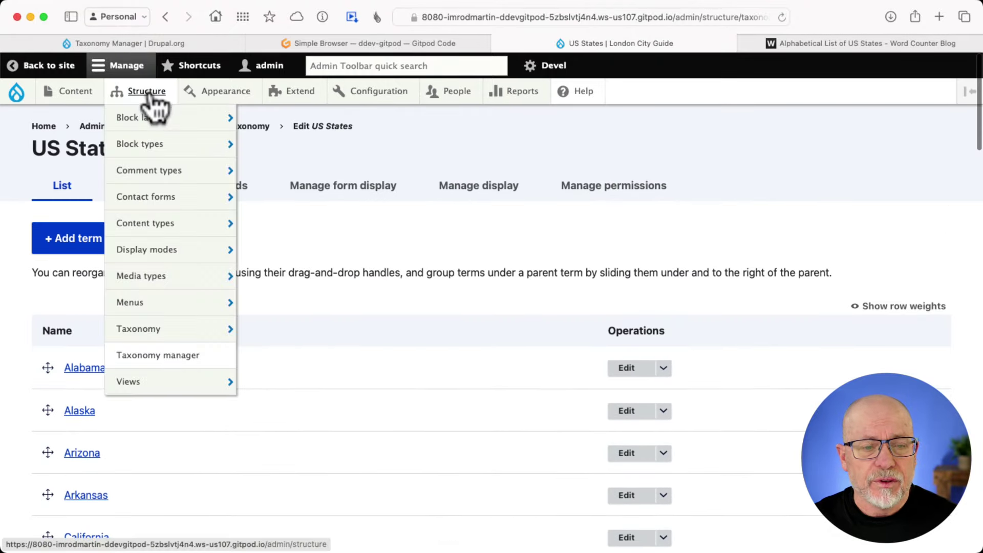
click(151, 354)
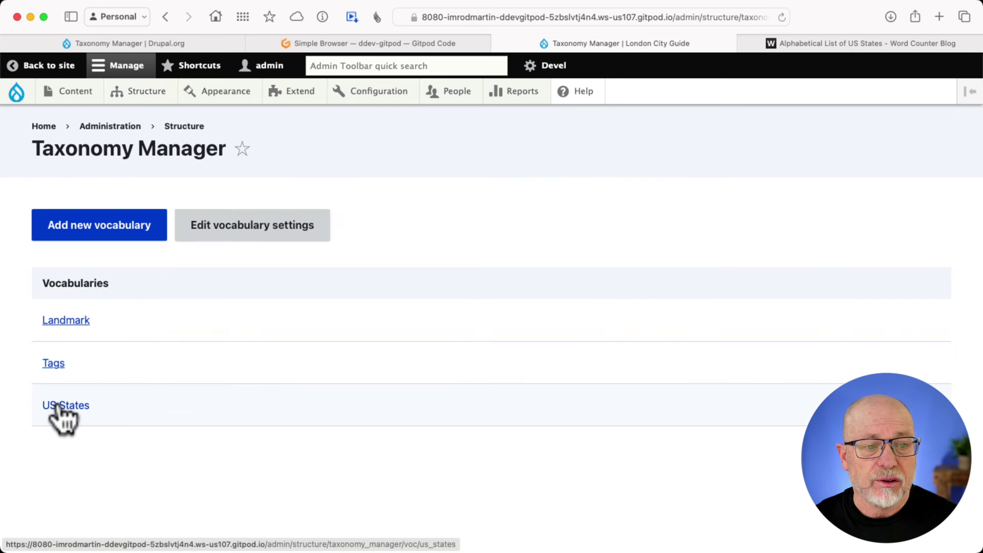
click(59, 405)
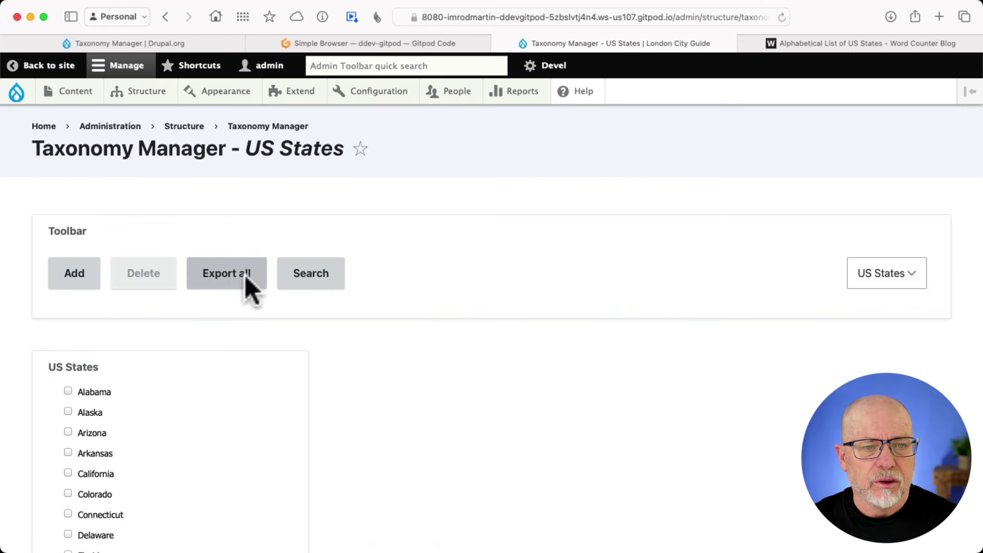
click(226, 274)
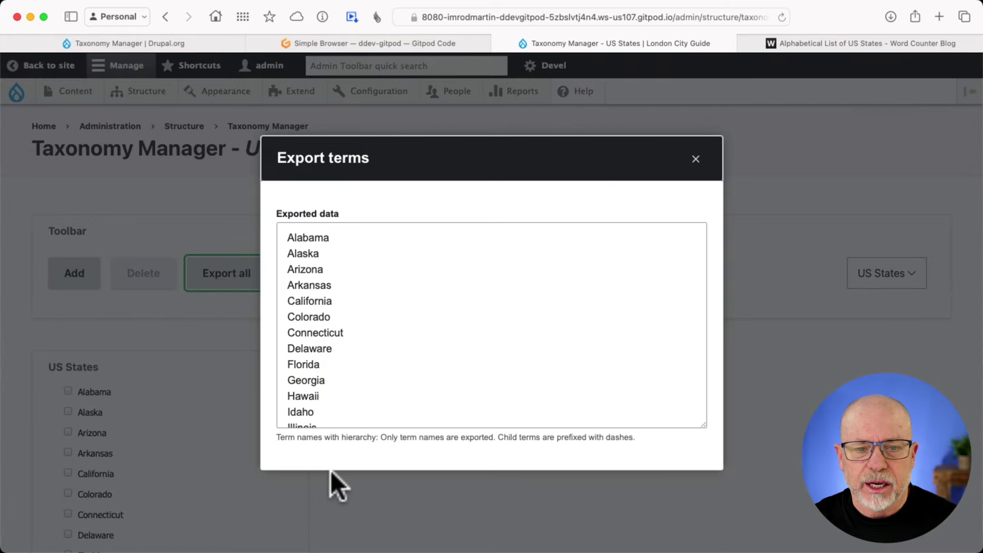
click(695, 159)
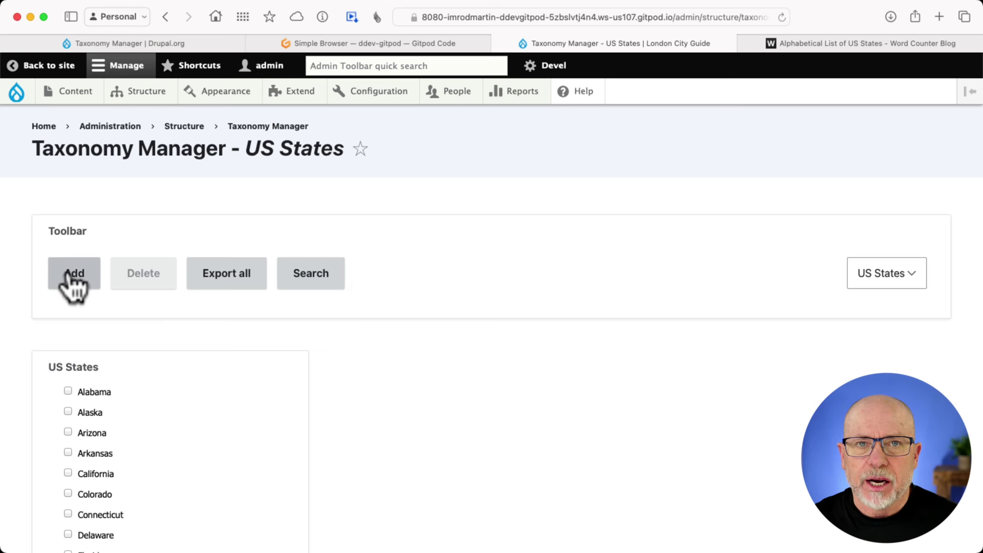
Open the Alabama term's edit form and scroll through it
click(92, 393)
scroll(338, 376, down, 5)
scroll(337, 364, down, 6)
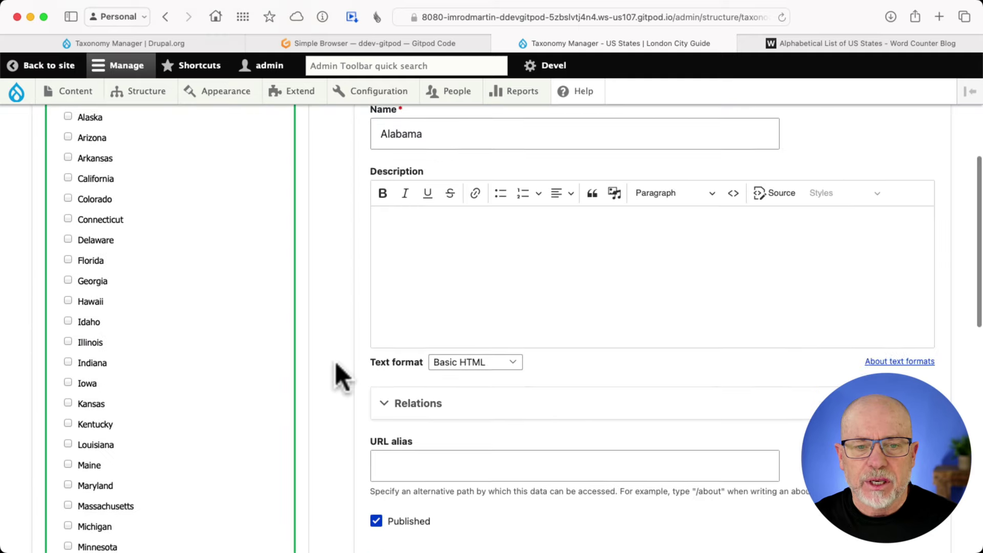
scroll(336, 365, up, 8)
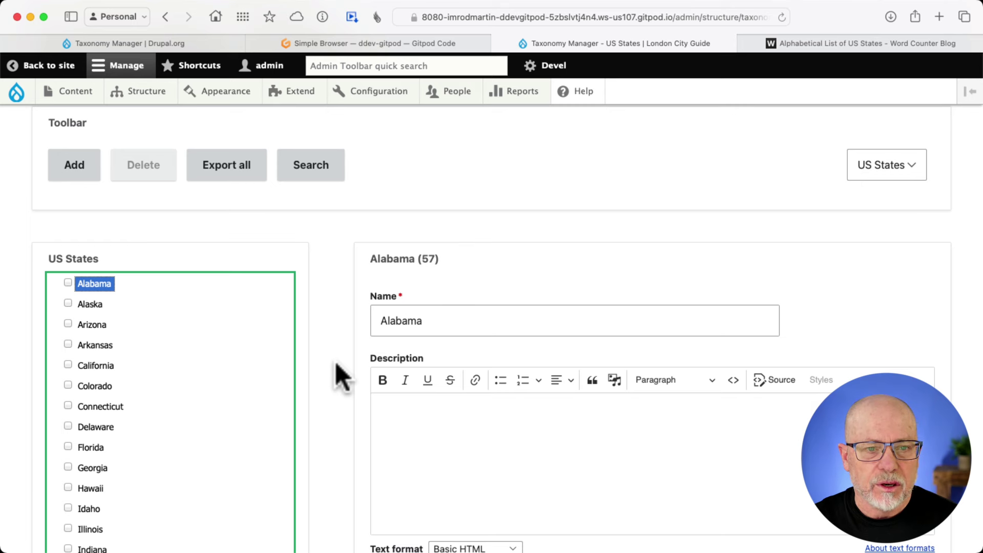
scroll(339, 374, up, 3)
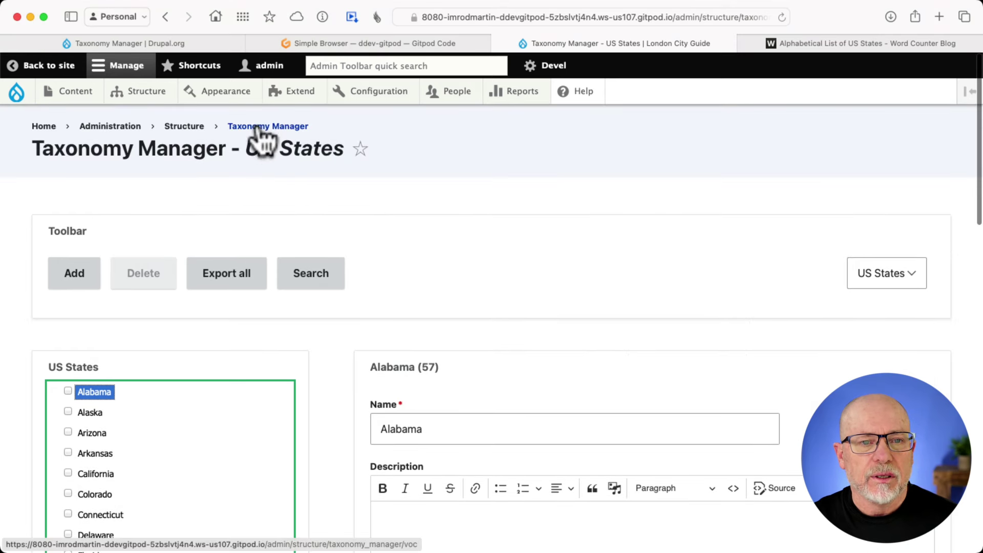
Open Big Ben in the Landmark vocabulary and scroll through its description, link text and image
click(258, 128)
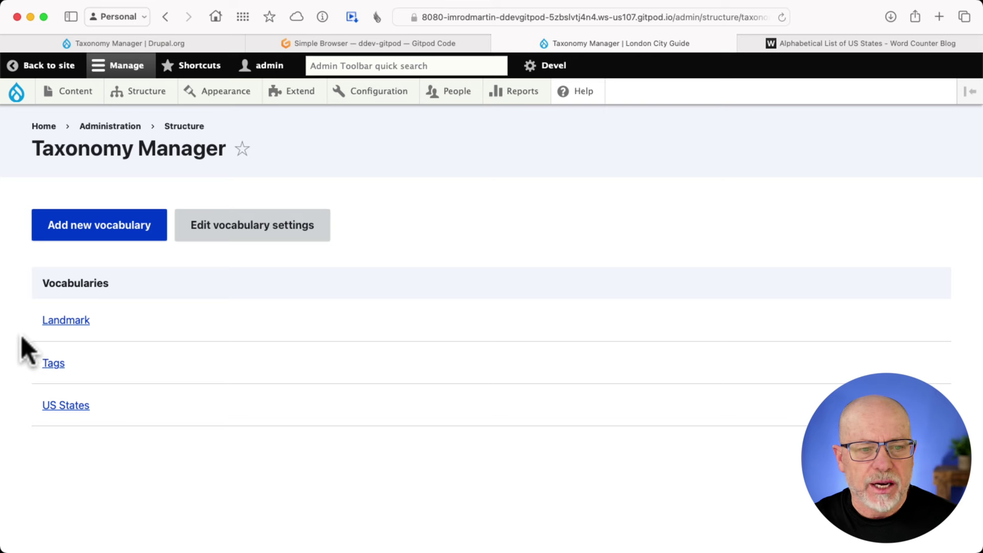
click(61, 320)
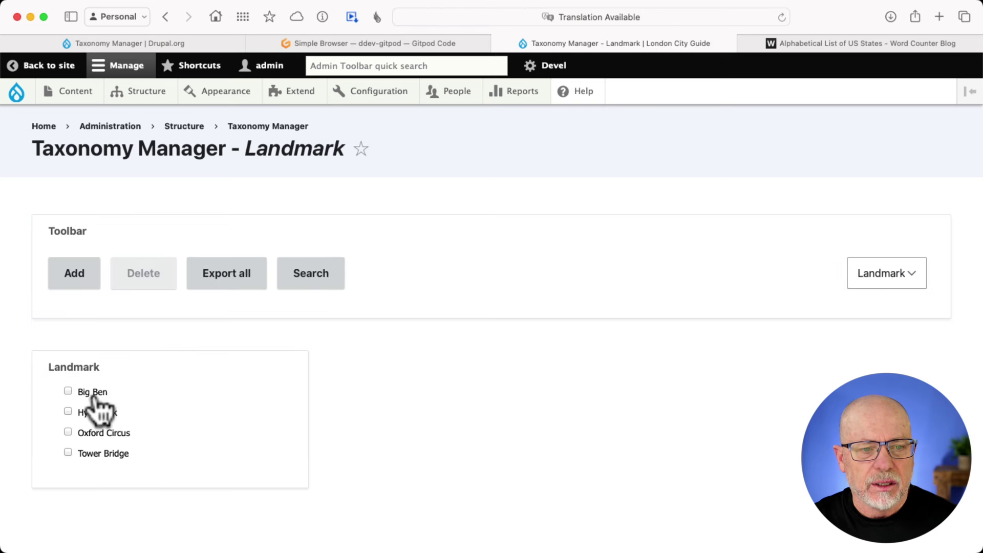
click(93, 393)
scroll(348, 394, down, 2)
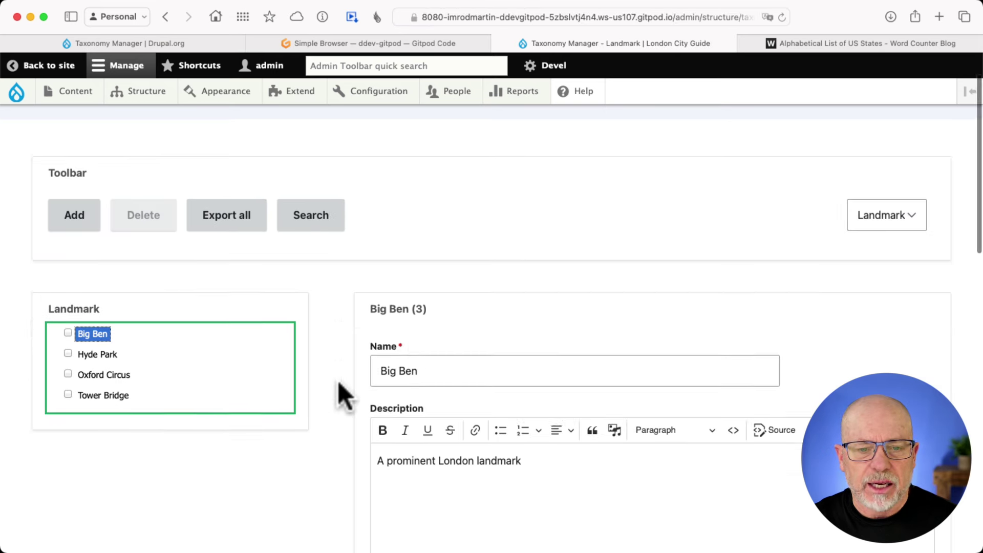
scroll(338, 381, down, 15)
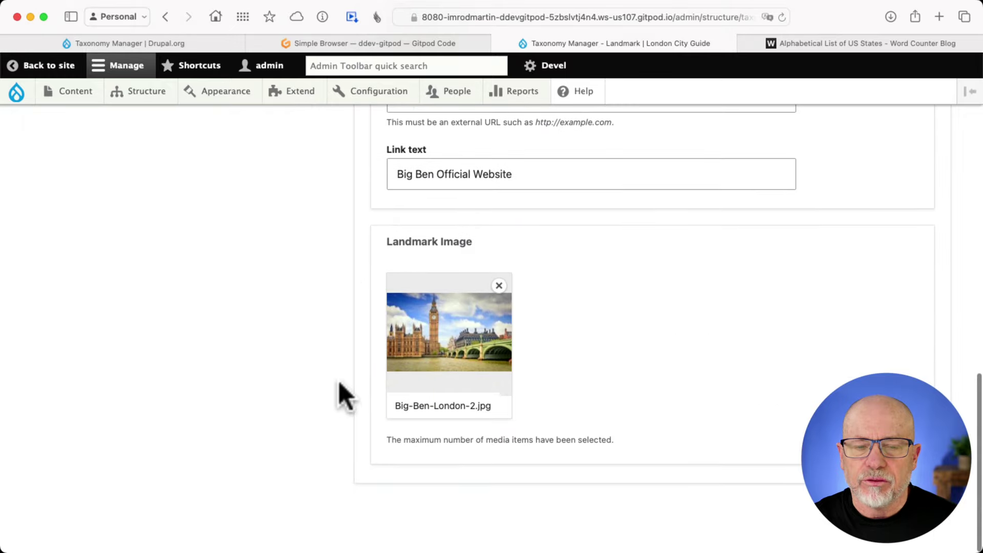
scroll(339, 382, up, 15)
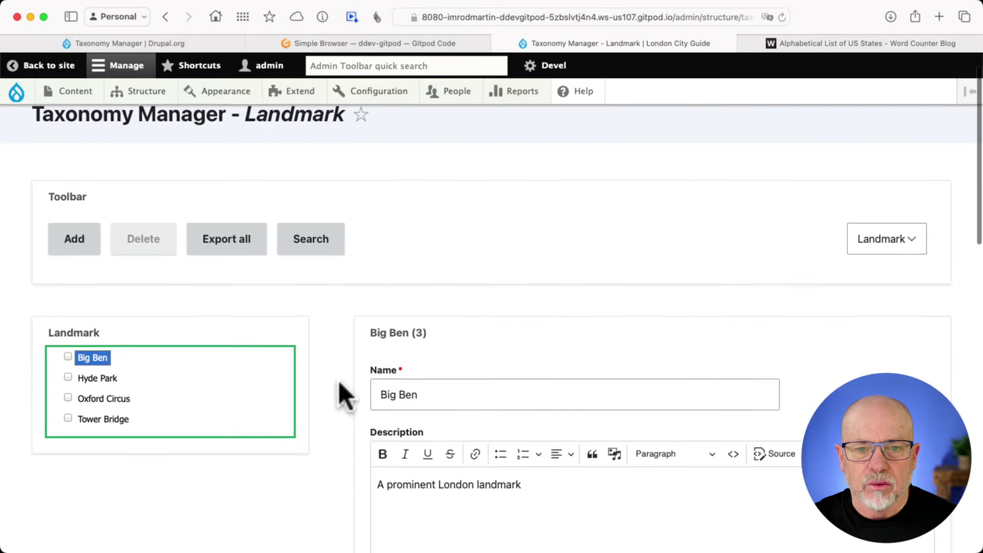